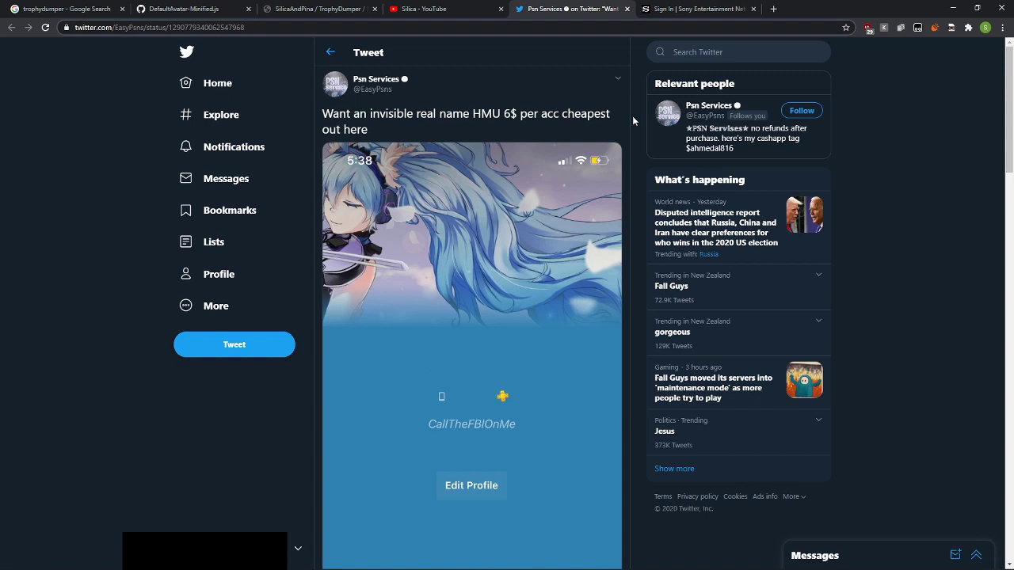
- Switch from the invisible-name tweet to the Sony Entertainment Network sign-in page
left_click(651, 8)
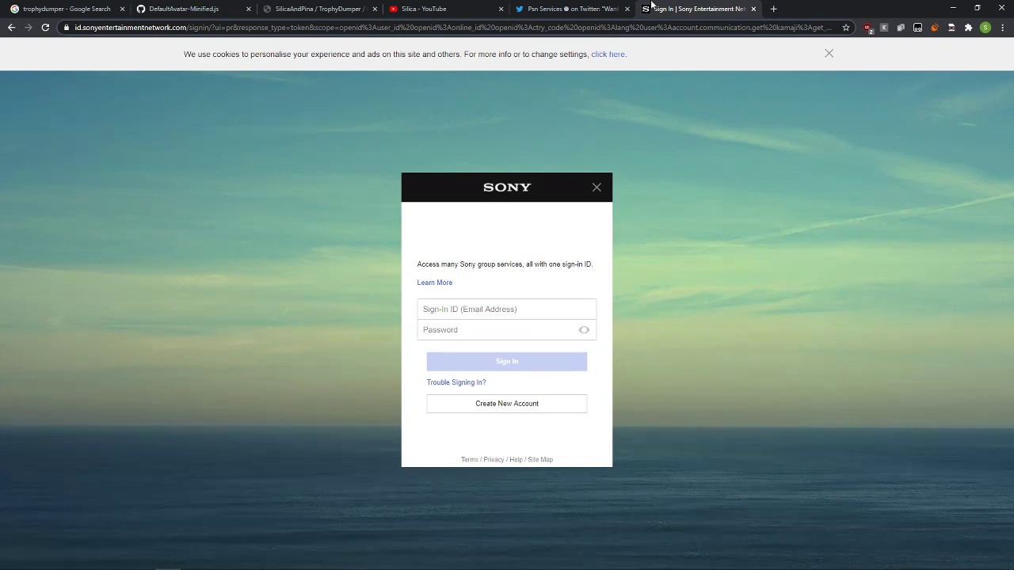
- Enable the PSN management userscript in Tampermonkey and reload the sign-in page
left_click(917, 28)
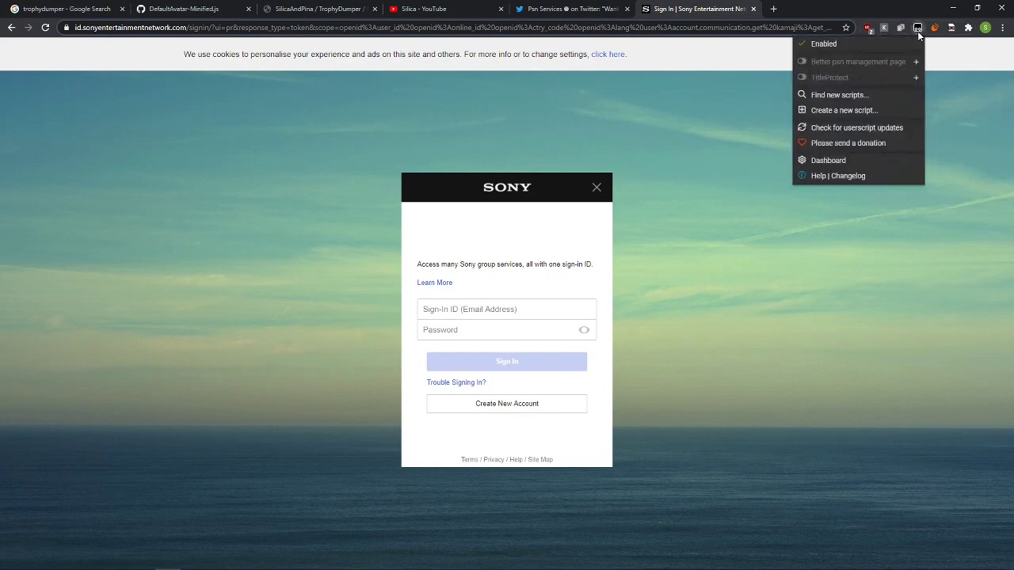
left_click(803, 61)
left_click(675, 87)
key("F5")
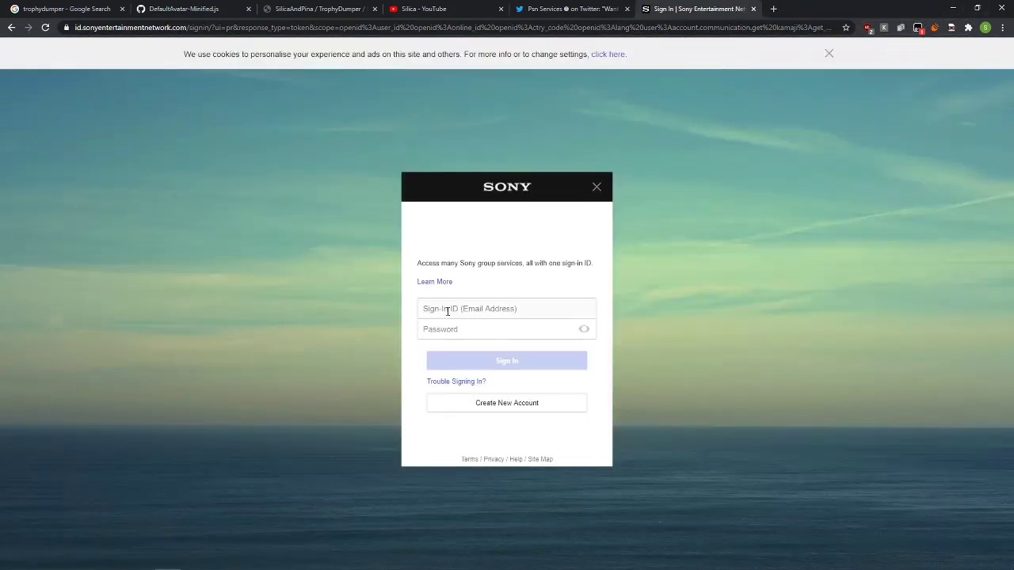
- Sign in using the saved account email and the account password
left_click(448, 311)
key("Down")
key("Return")
key("Tab")
type("s")
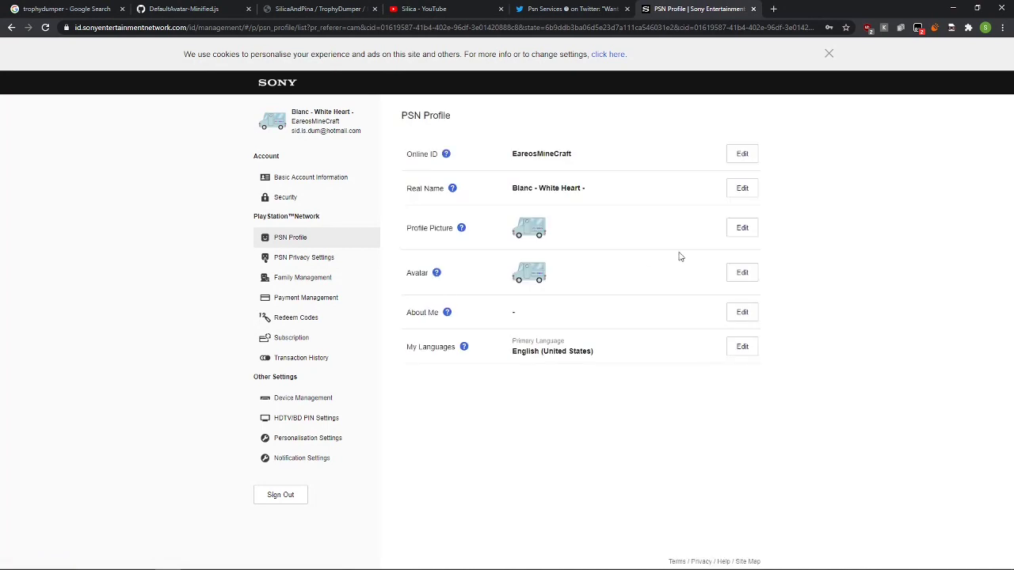
- Swap the ice-cream-truck avatar for the blank grey smiley default avatar and confirm
left_click(732, 277)
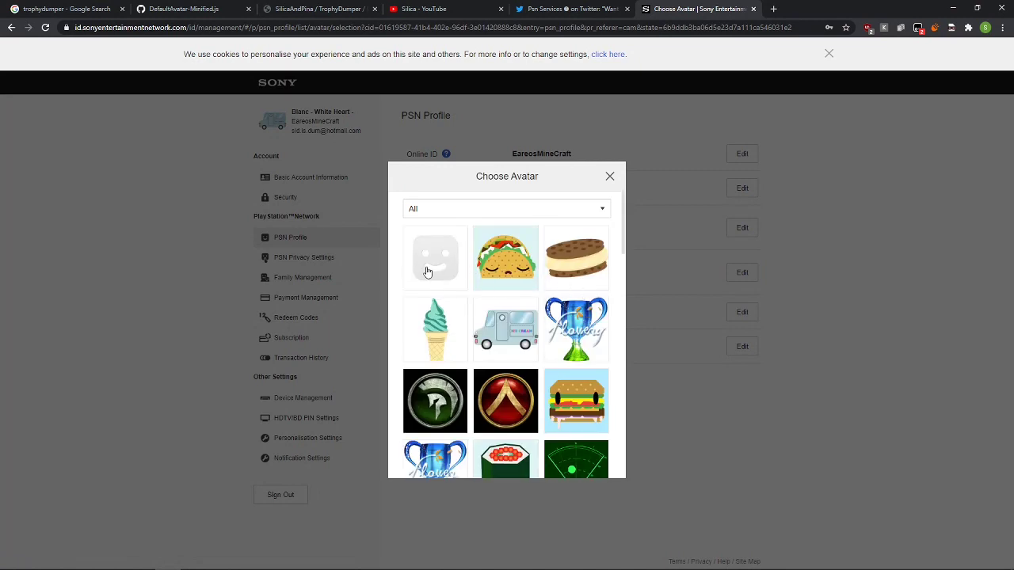
left_click(428, 271)
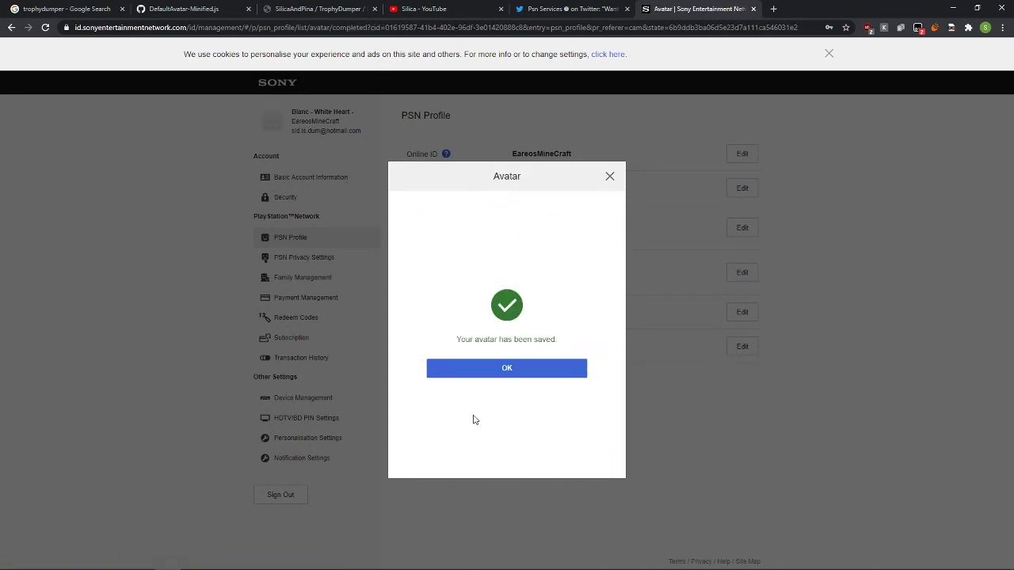
left_click(467, 367)
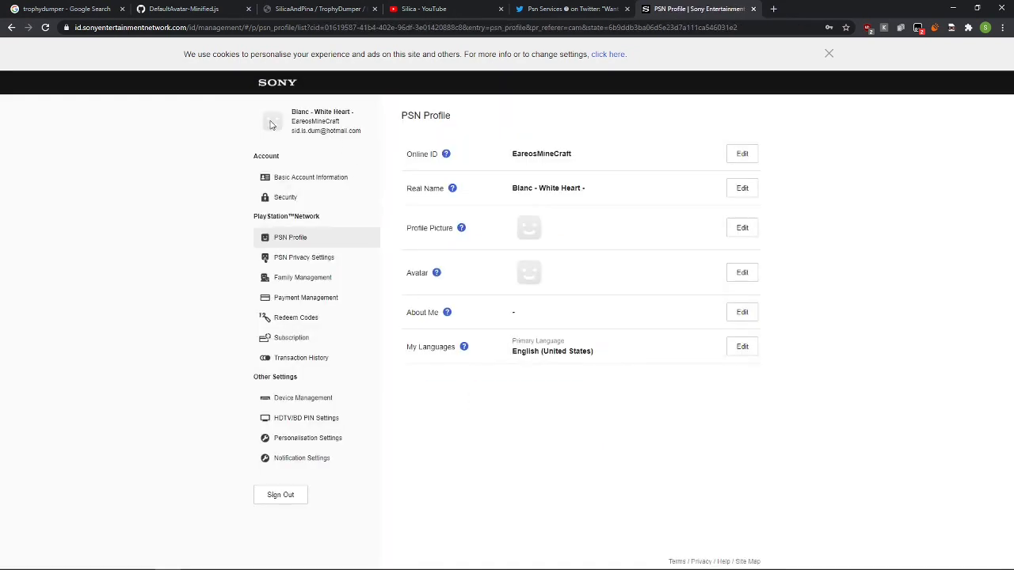
- Delete the first name 'Blanc' and last name, then Force Save the empty Real Name
left_click(746, 190)
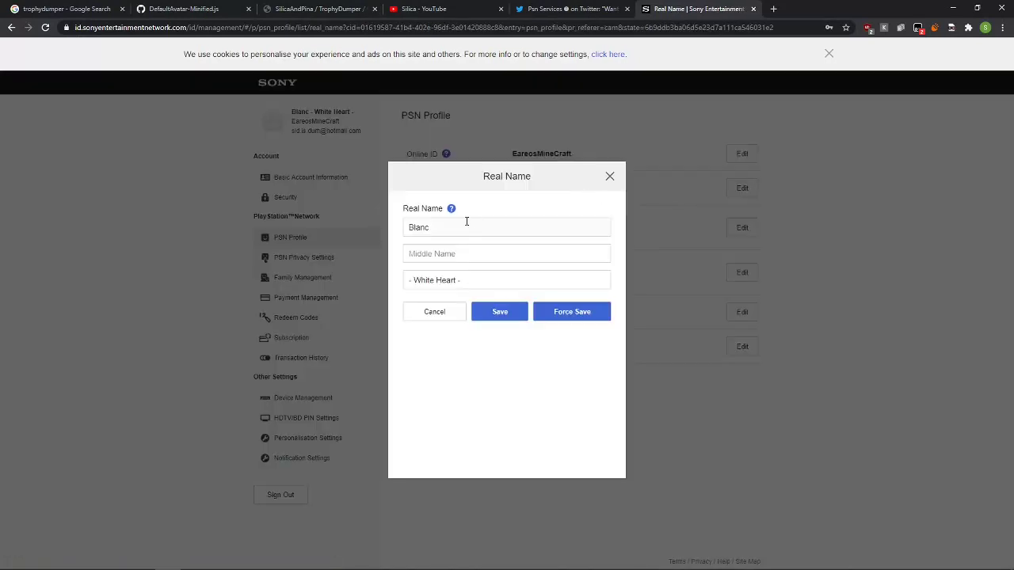
left_click(466, 221)
left_click(551, 8)
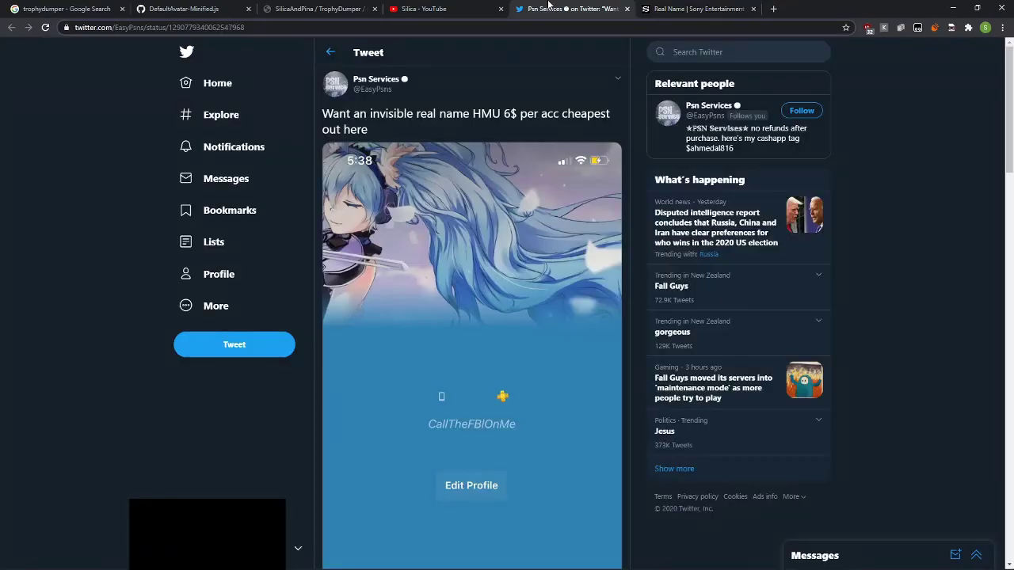
left_click(707, 9)
double_click(463, 225)
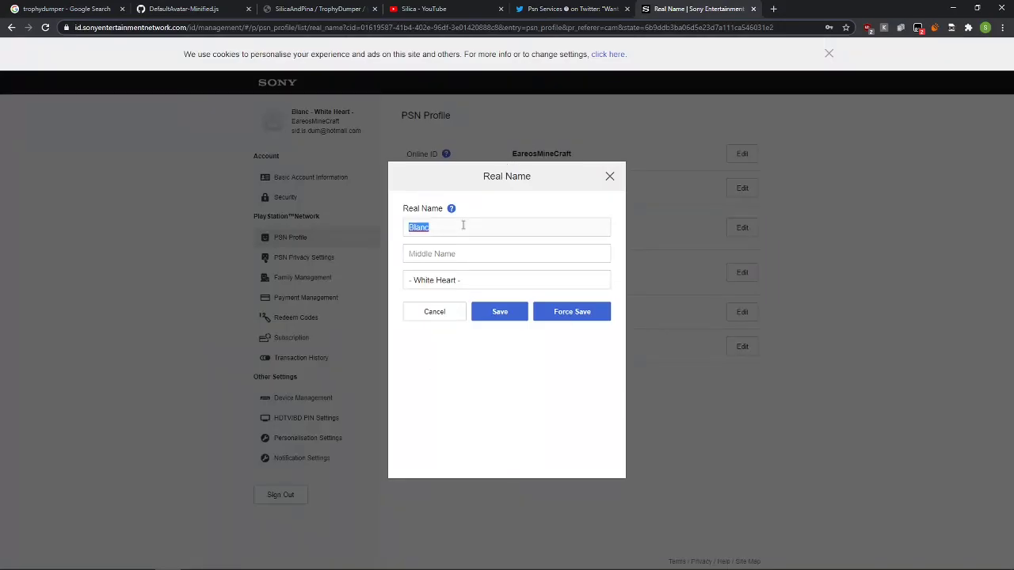
key("BackSpace")
key("BackSpace")
key("BackSpace")
key("BackSpace")
key("BackSpace")
key("BackSpace")
key("BackSpace")
key("BackSpace")
key("BackSpace")
key("BackSpace")
key("BackSpace")
key("BackSpace")
key("BackSpace")
key("BackSpace")
key("BackSpace")
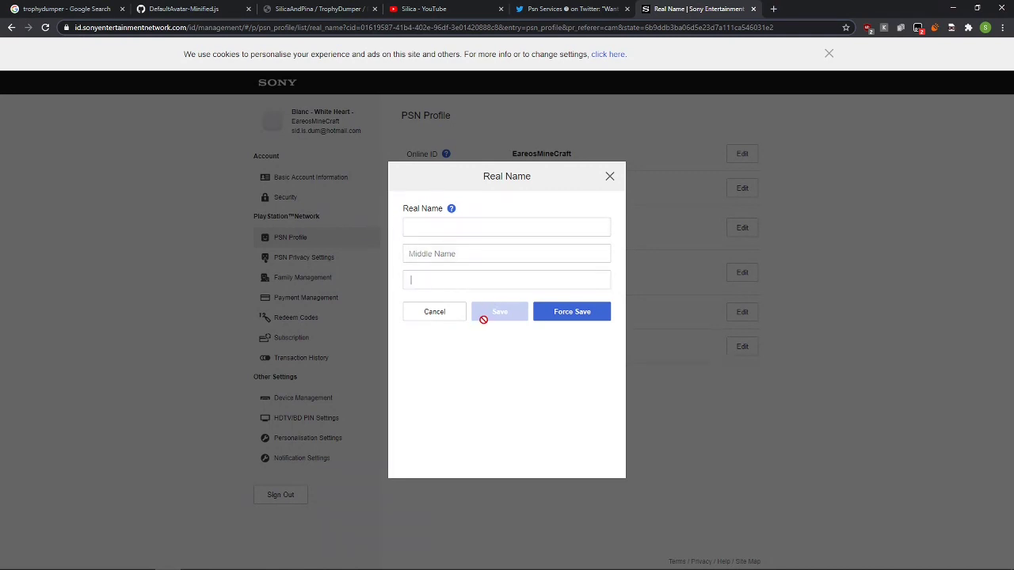
left_click(575, 310)
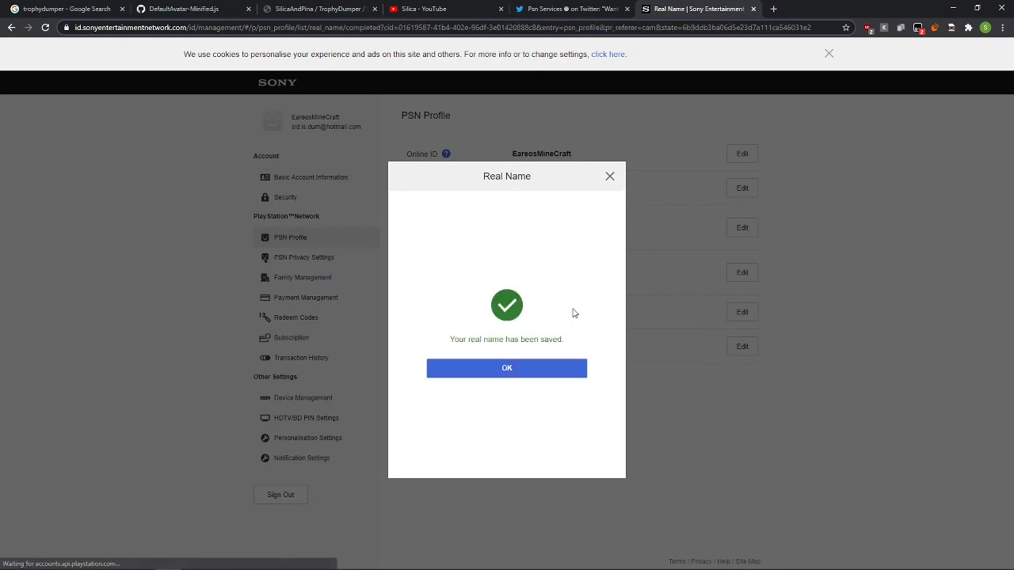
left_click(480, 369)
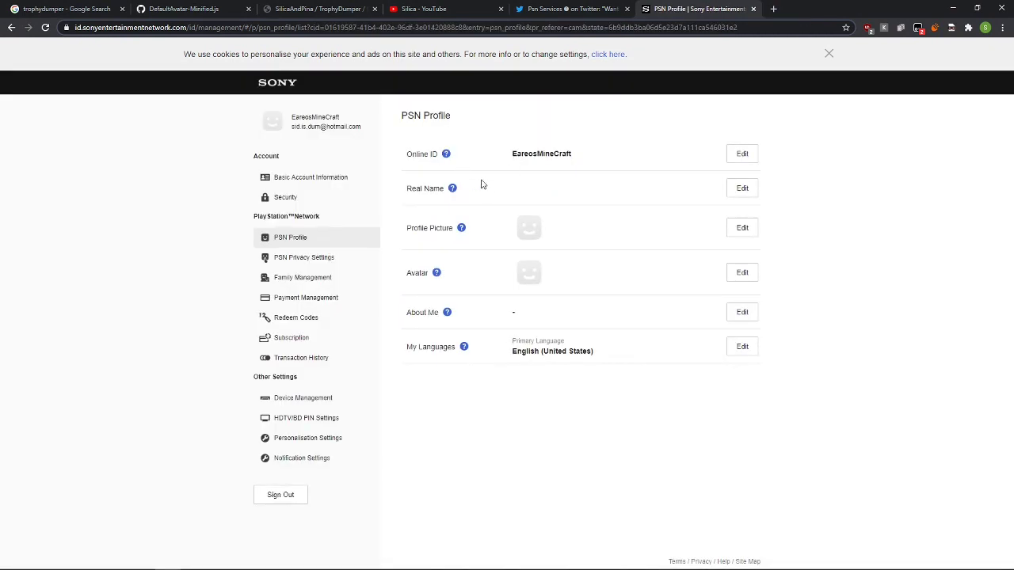
- Reopen the Real Name editor and check the first, middle and last name fields are empty
left_click(732, 190)
left_click(412, 283)
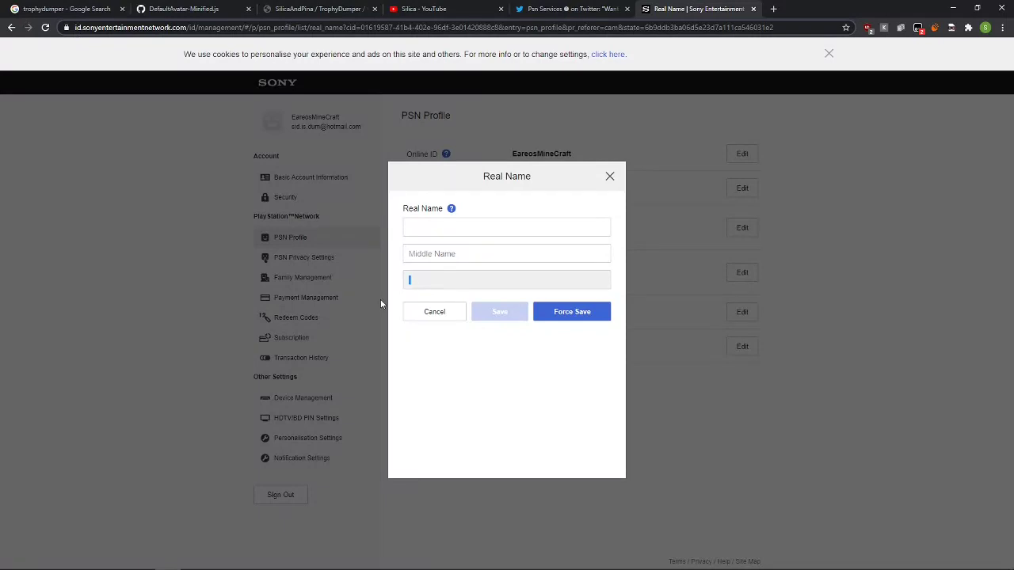
left_click(460, 223)
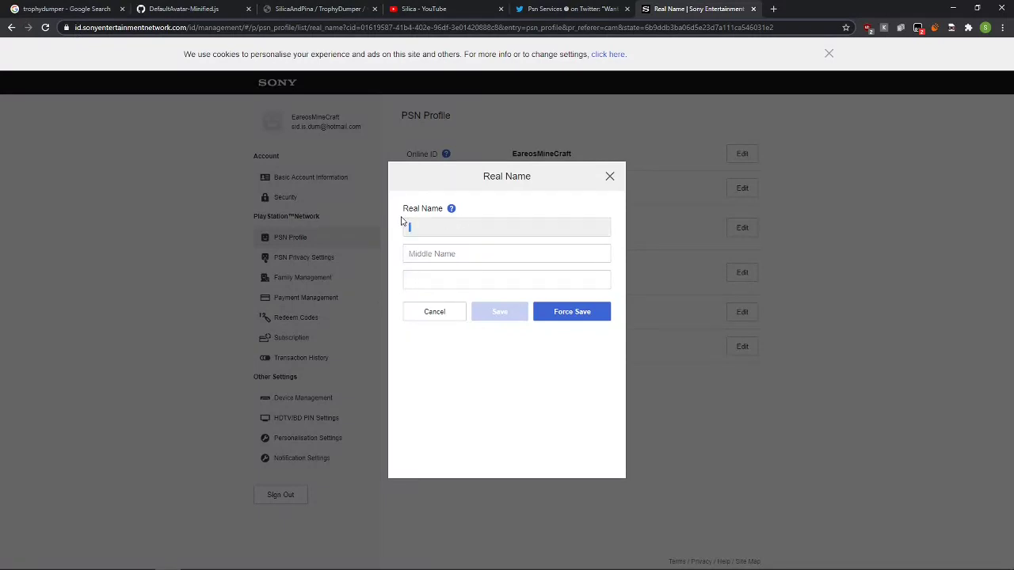
left_click(434, 277)
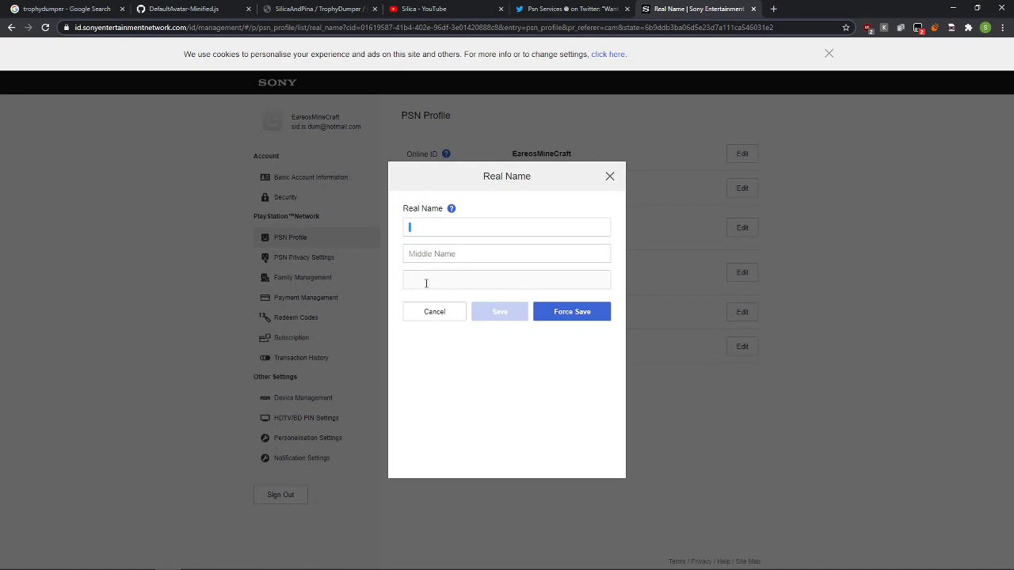
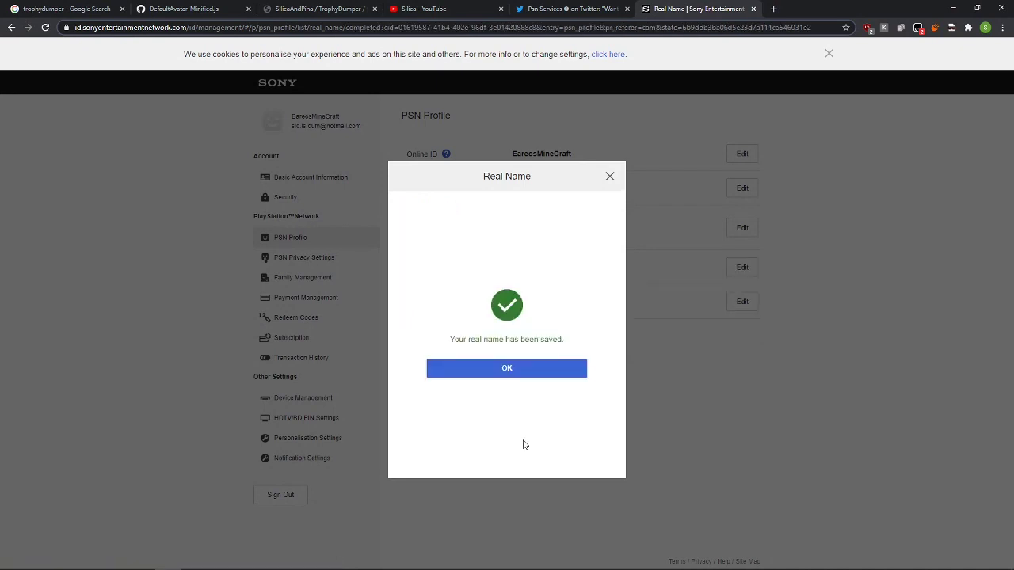
- Dismiss the real-name-saved confirmation and switch to the 'Psn Services on Twitter' tweet
left_click(494, 376)
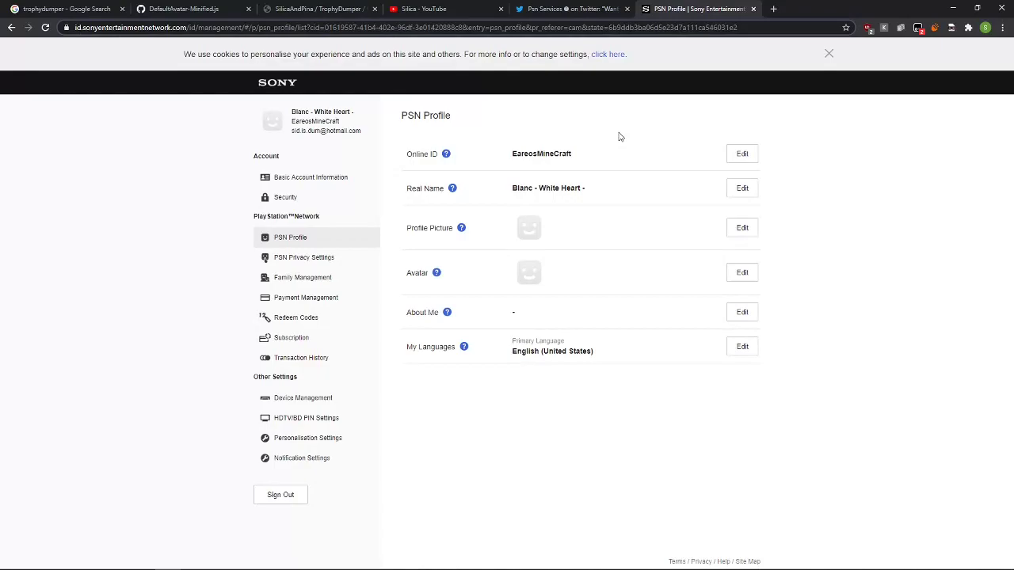
left_click(571, 9)
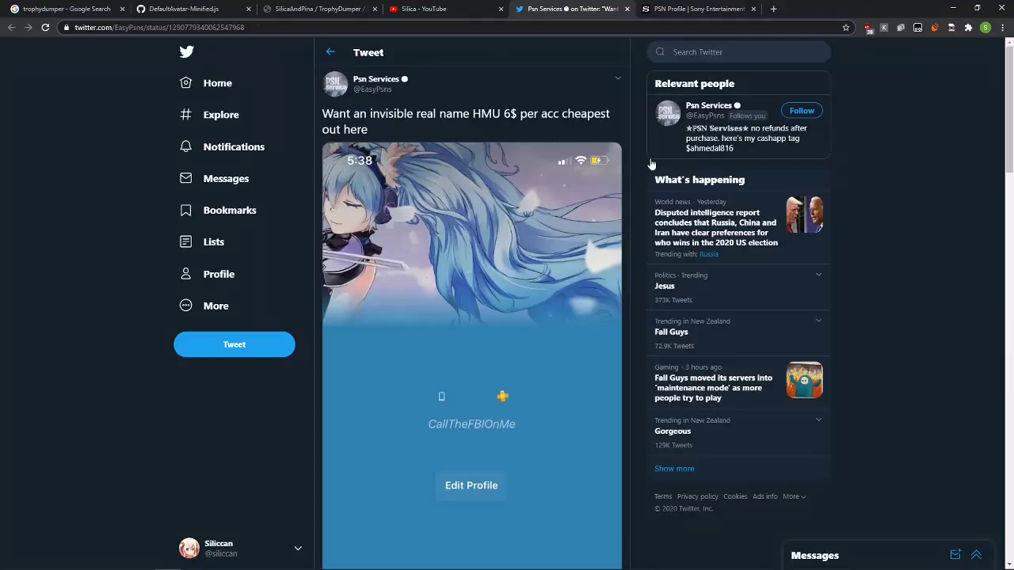
- Browse the PSN Services seller's Twitter profile and tweets, then go back to the PSN Profile
left_click(345, 91)
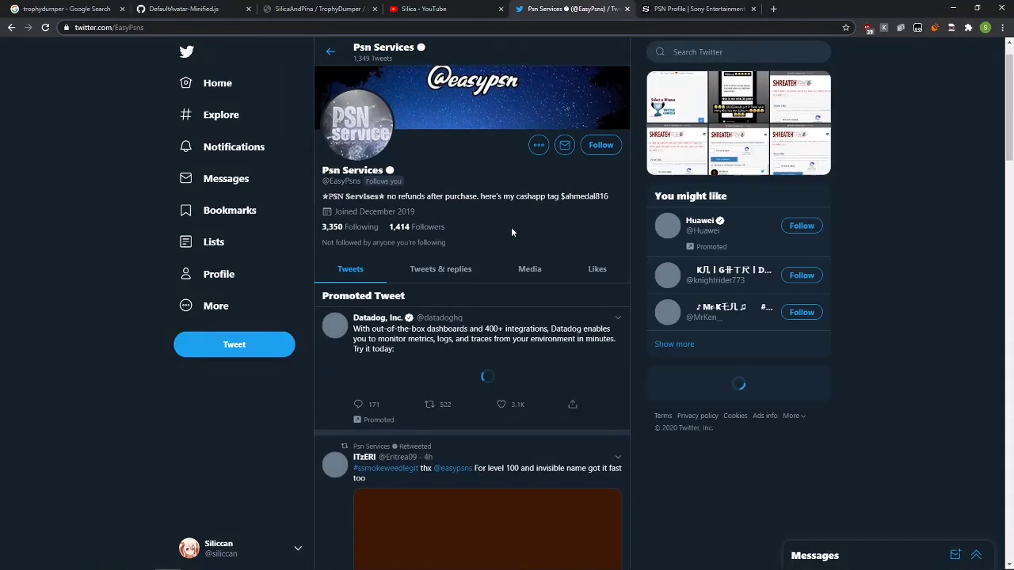
scroll(511, 233, "down", 5)
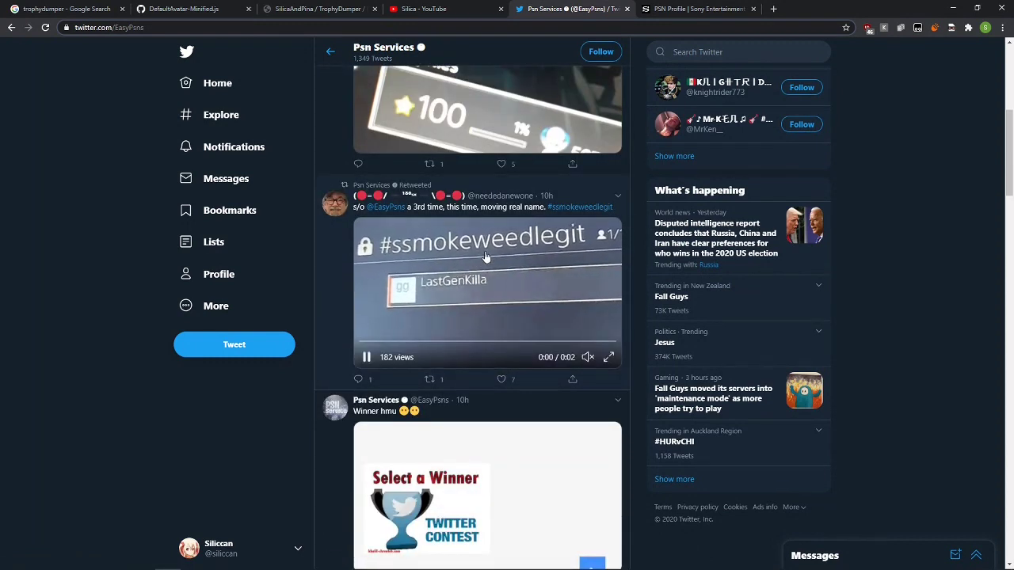
left_click(692, 7)
- Force-save real name 'Blanc - White Heart -' with a leading space, setting all fields to OVERRIDDEN
left_click(748, 187)
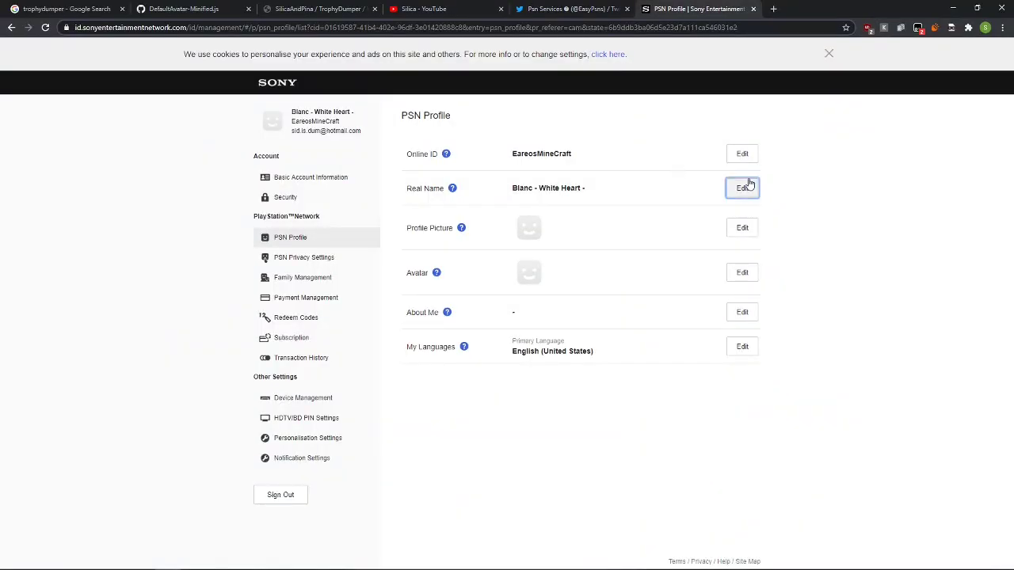
left_click(408, 228)
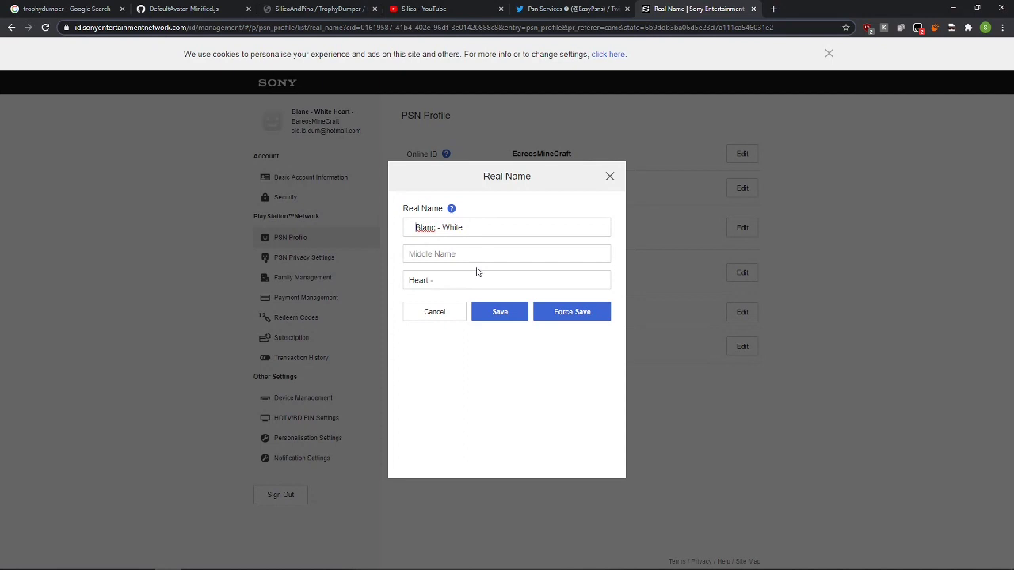
left_click(565, 317)
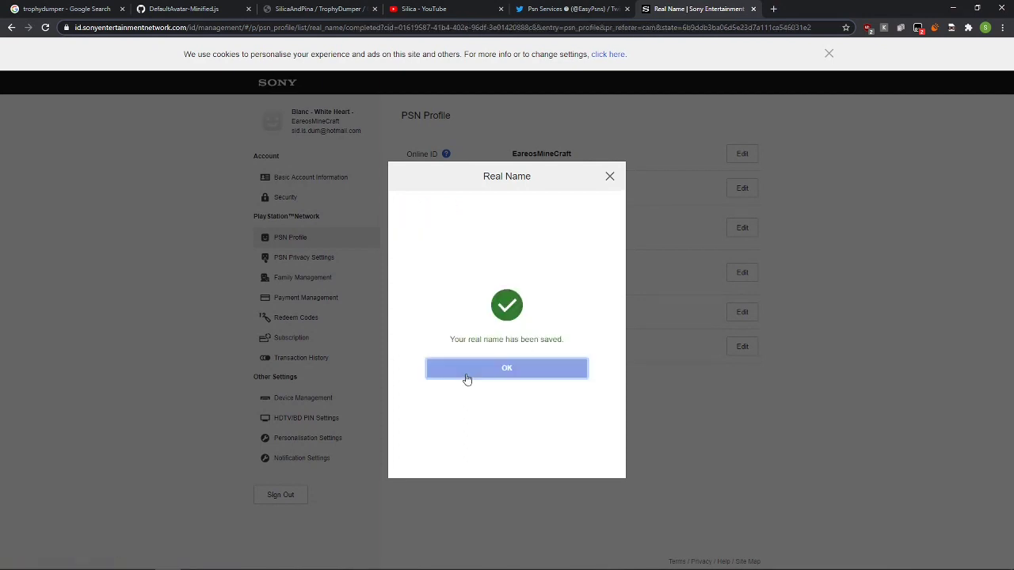
left_click(466, 378)
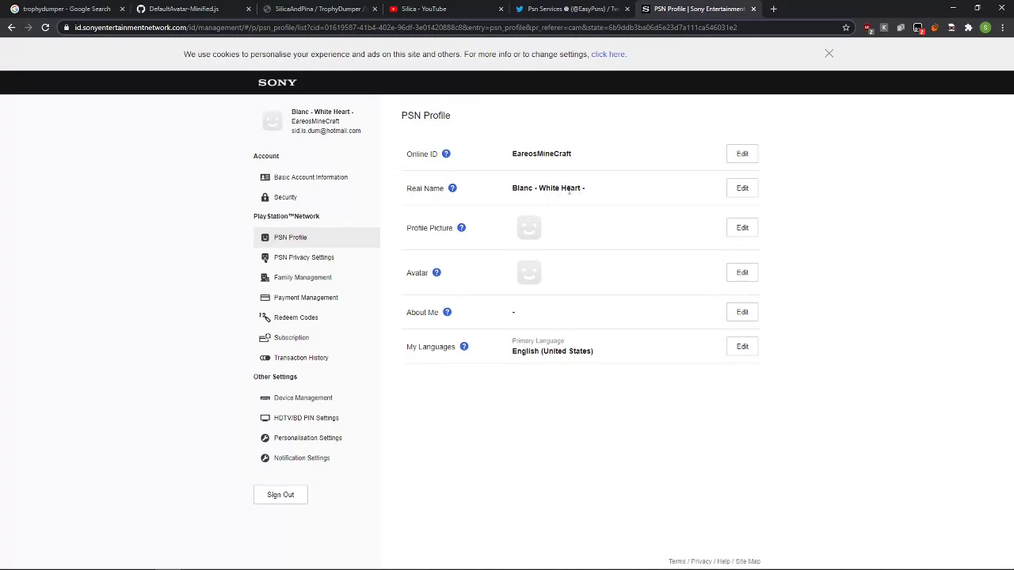
- Save the real name 'Blanc - White Heart -' normally and confirm it
left_click(738, 198)
left_click_drag(428, 236, 390, 229)
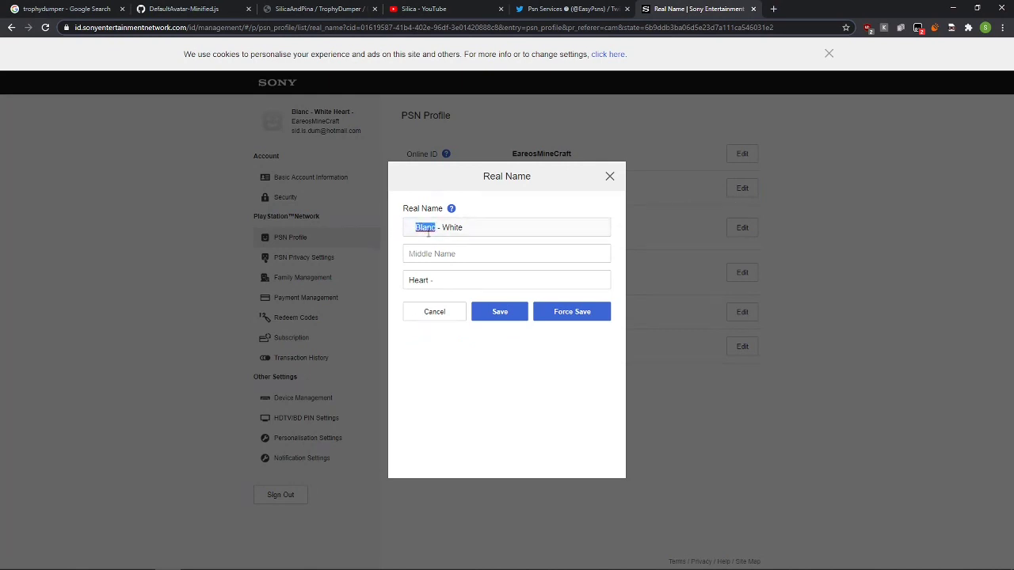
left_click(513, 311)
left_click(511, 367)
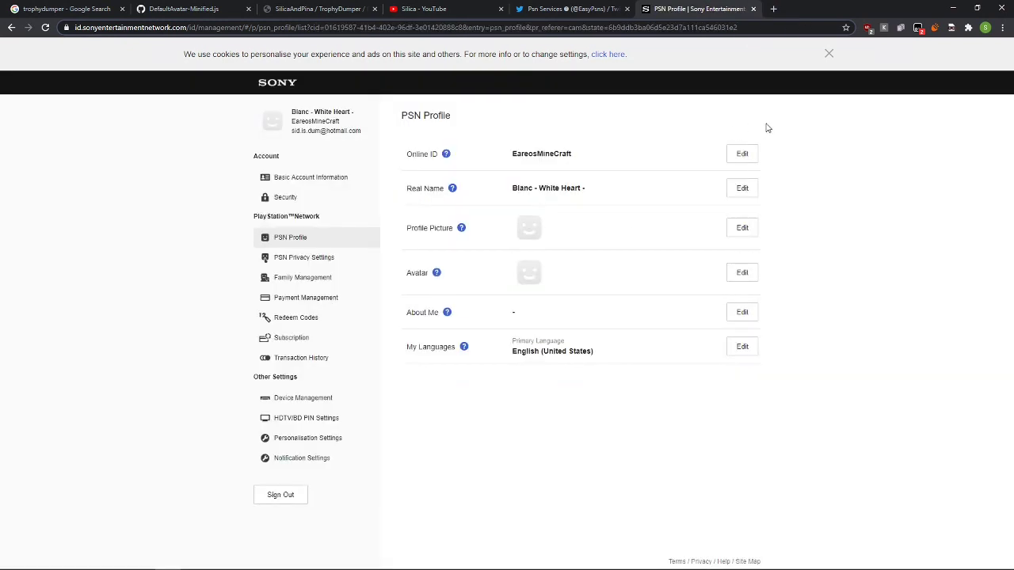
- Reopen the real name, select the whole first name, and force-save it again
left_click(741, 187)
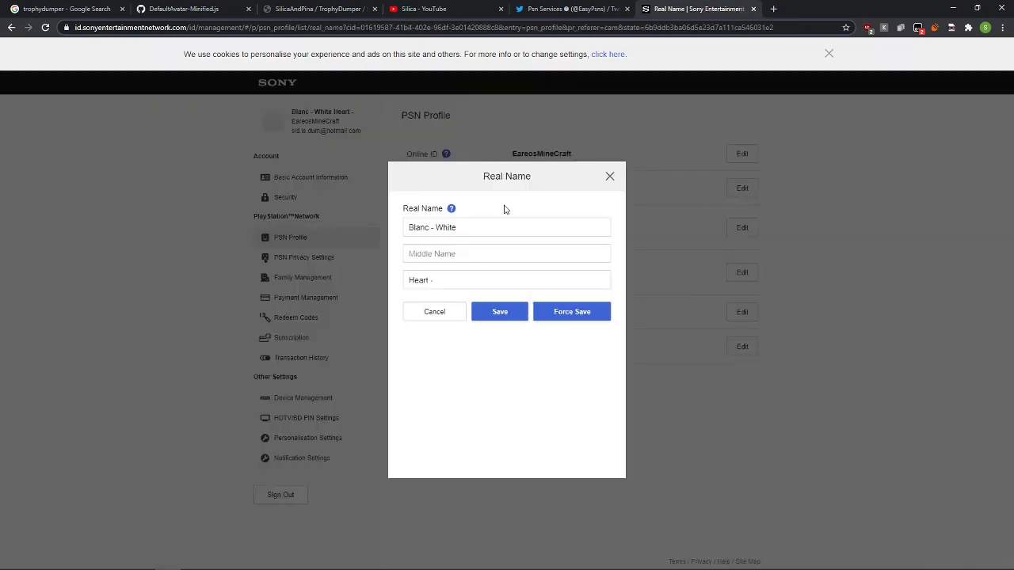
left_click(407, 227)
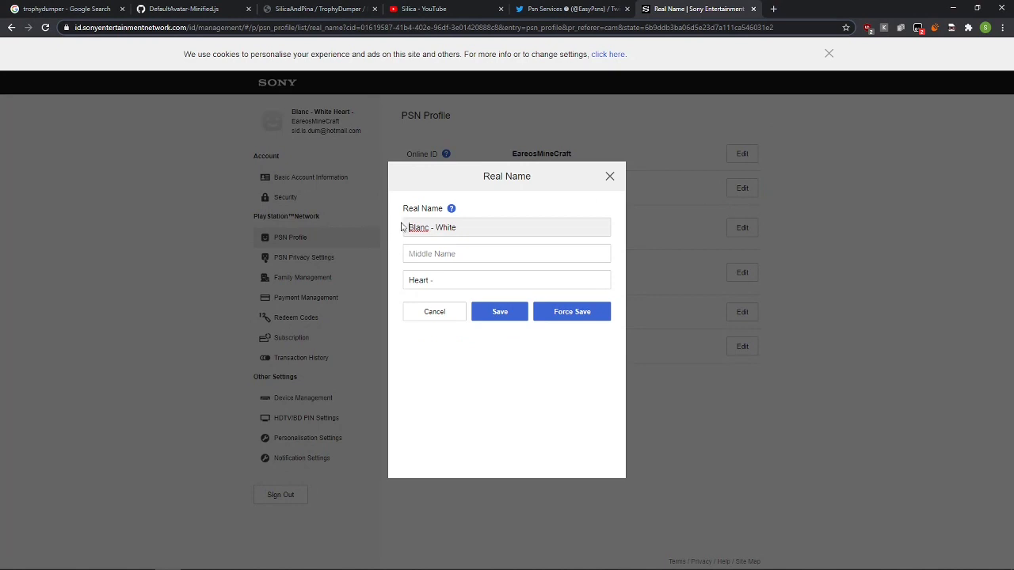
key("ctrl+a")
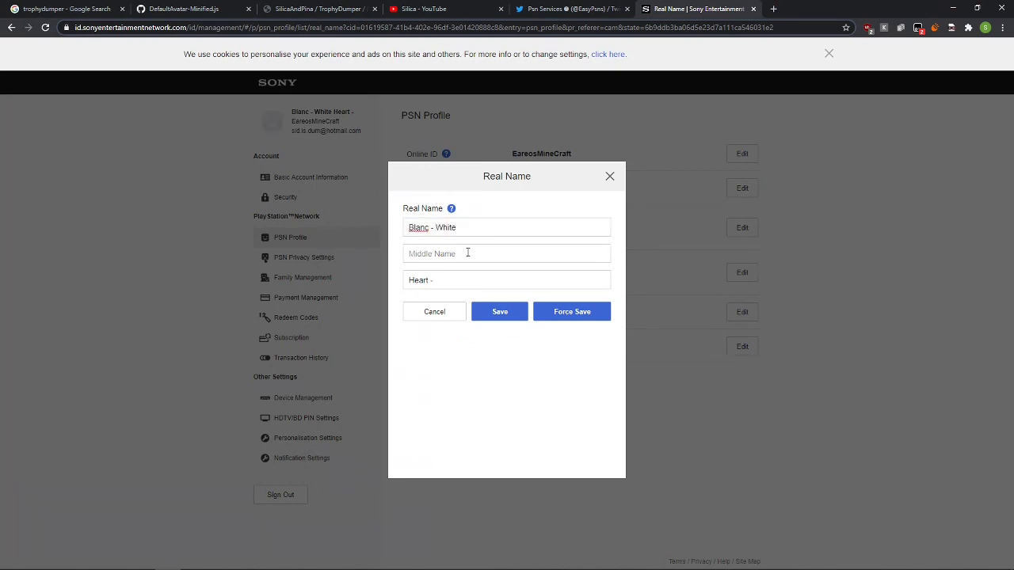
left_click(556, 311)
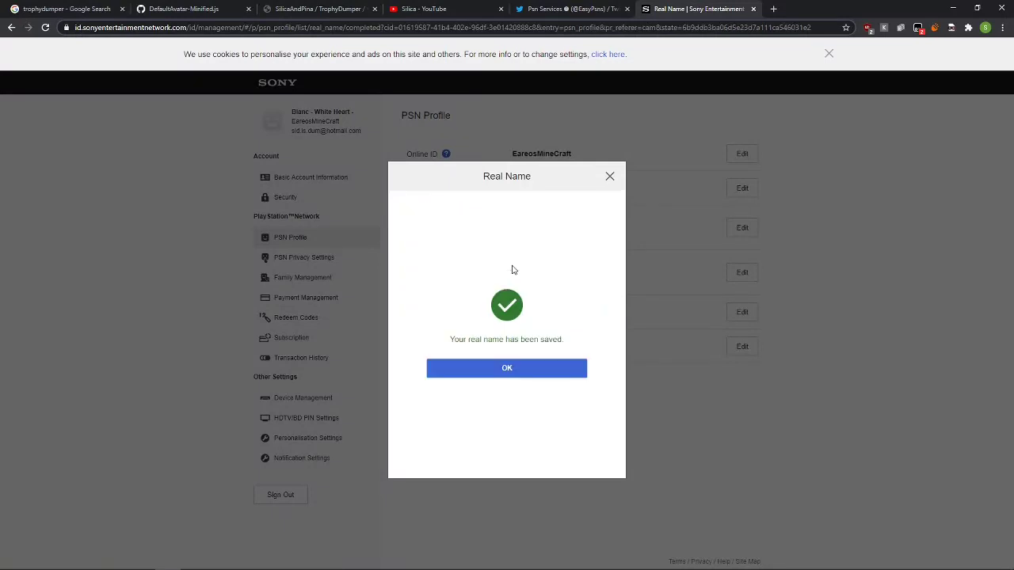
left_click(444, 368)
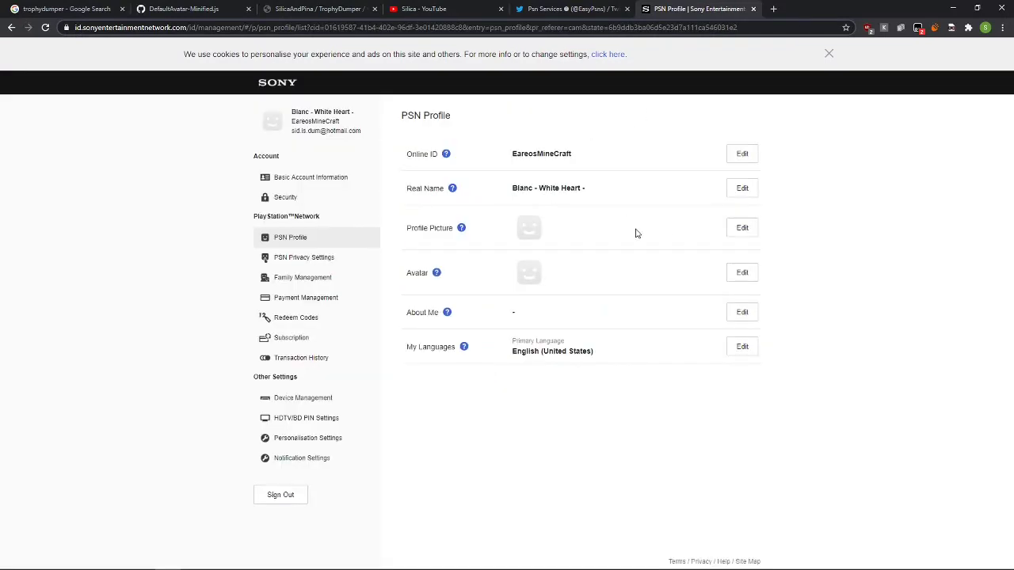
- Load more avatars twice in Choose Avatar, pick the blank default face, then decline it
left_click(742, 273)
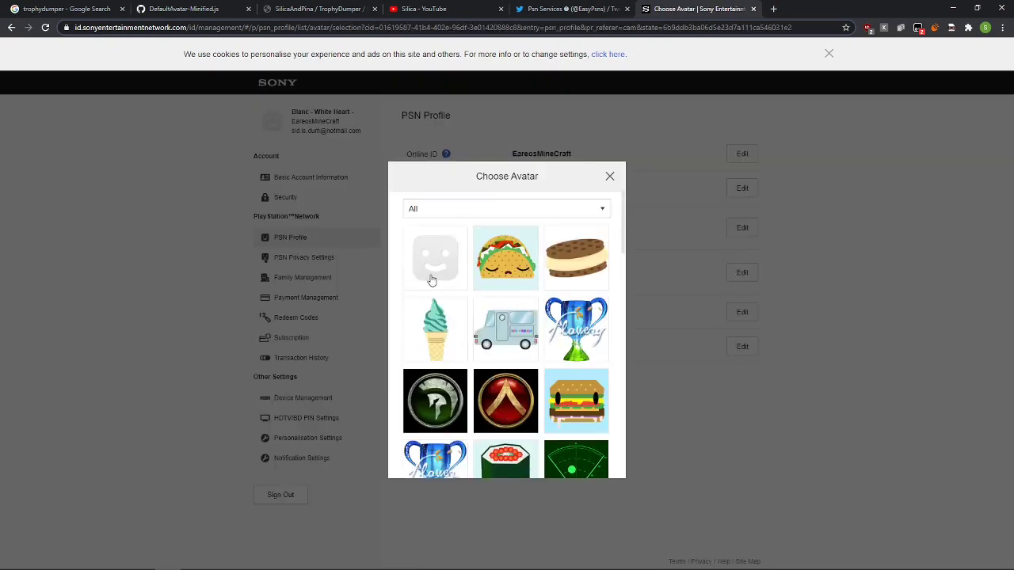
scroll(489, 303, "down", 3)
scroll(489, 304, "down", 10)
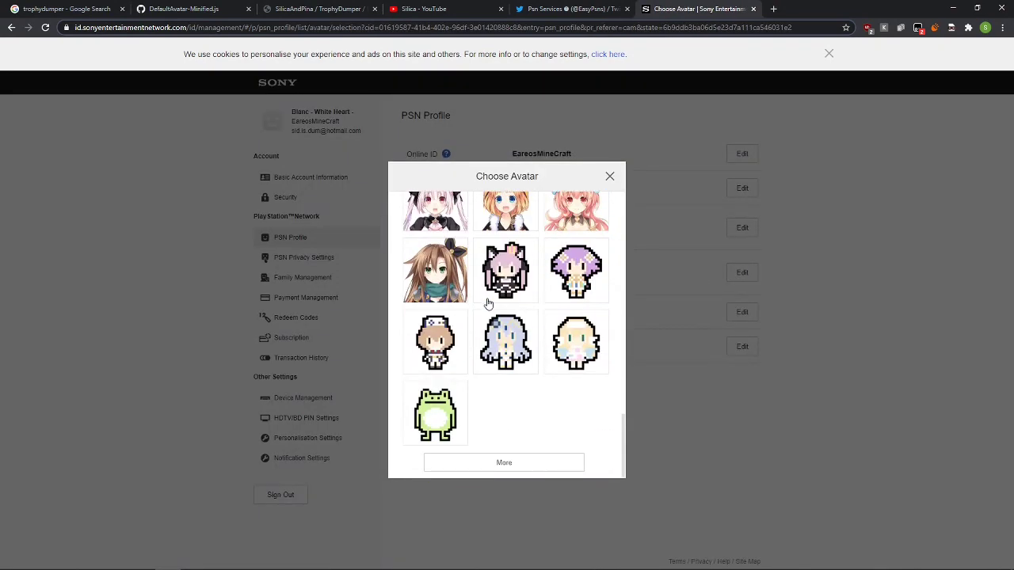
left_click(482, 466)
scroll(525, 419, "down", 3)
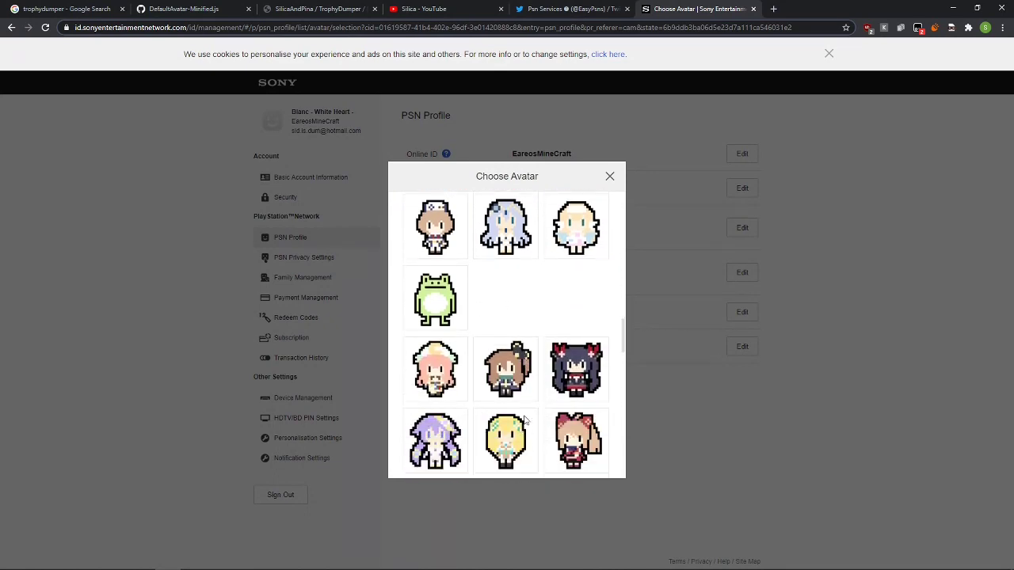
scroll(516, 317, "up", 2)
scroll(506, 323, "up", 10)
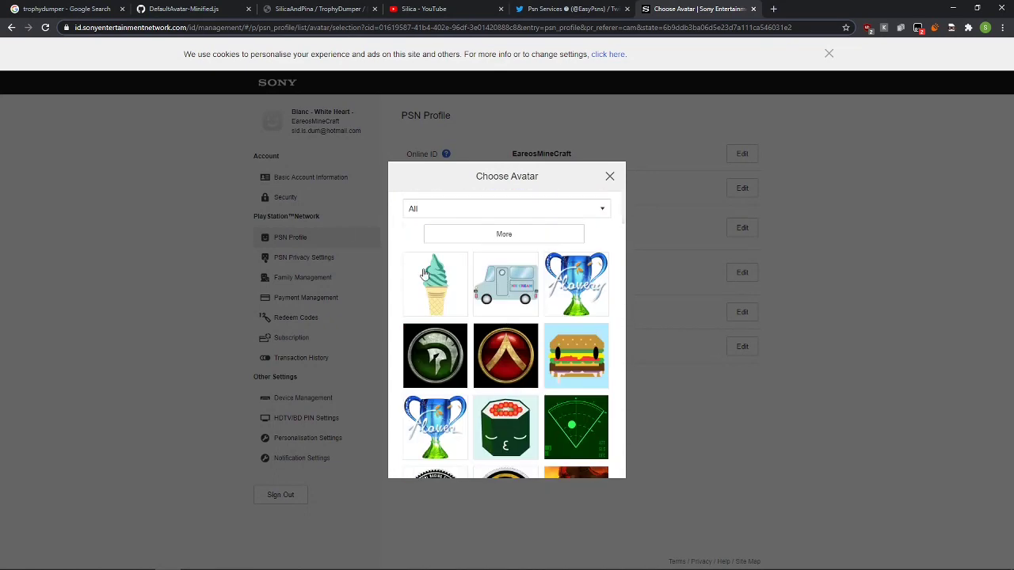
left_click(477, 235)
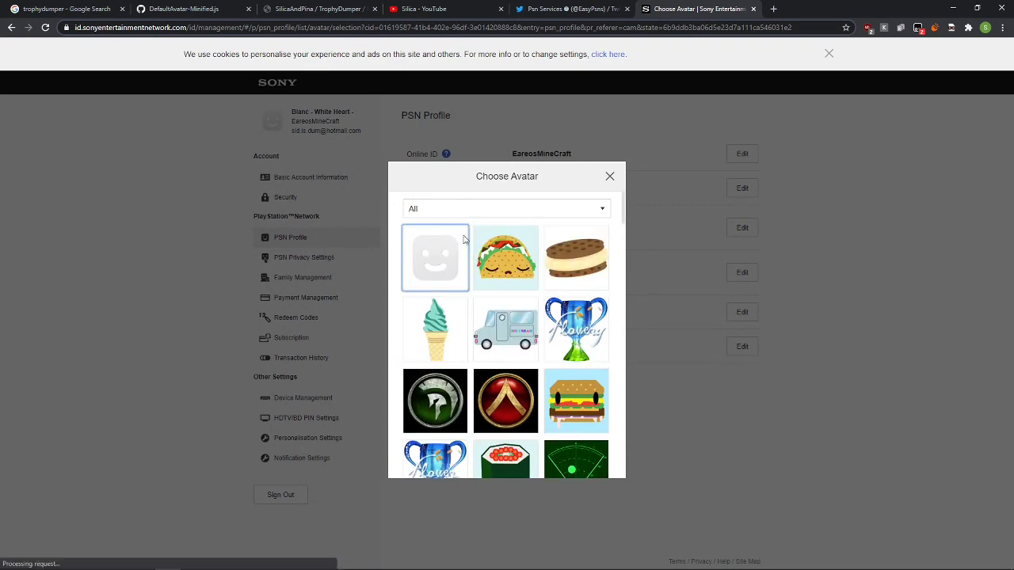
left_click(438, 247)
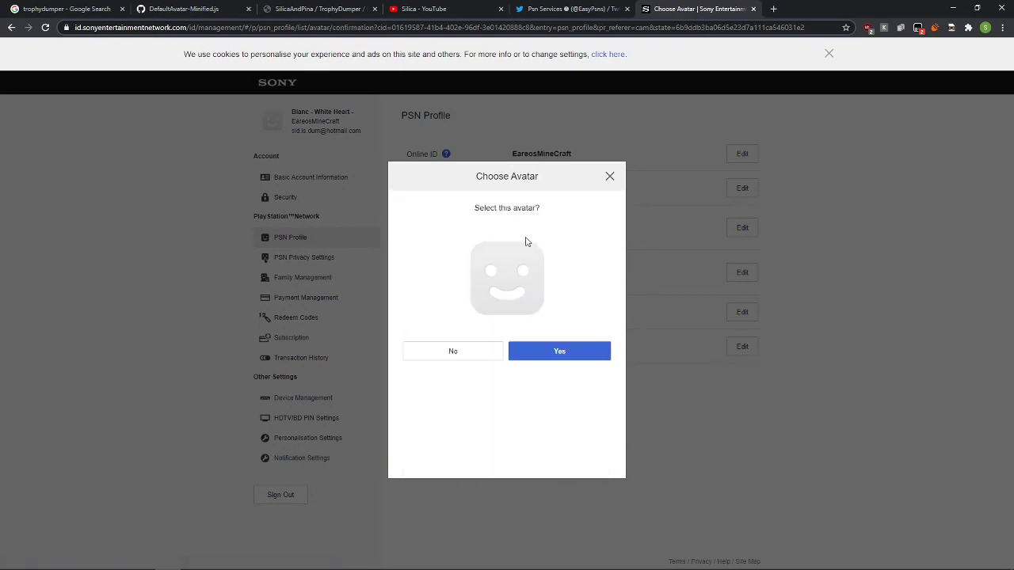
left_click(437, 354)
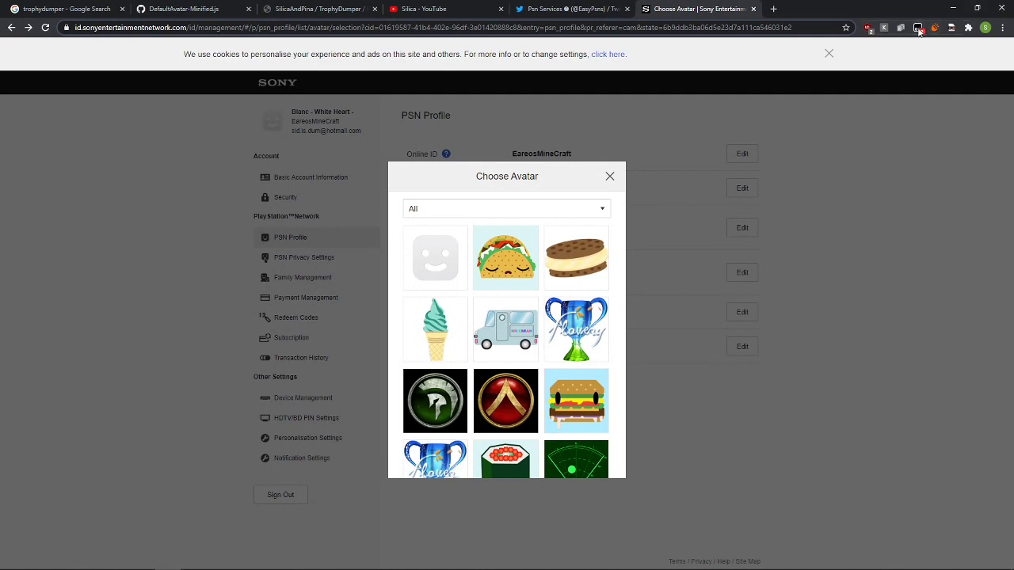
- Open the Chrome Web Store in a new tab by searching 'chrome web store'
left_click(773, 9)
type("app")
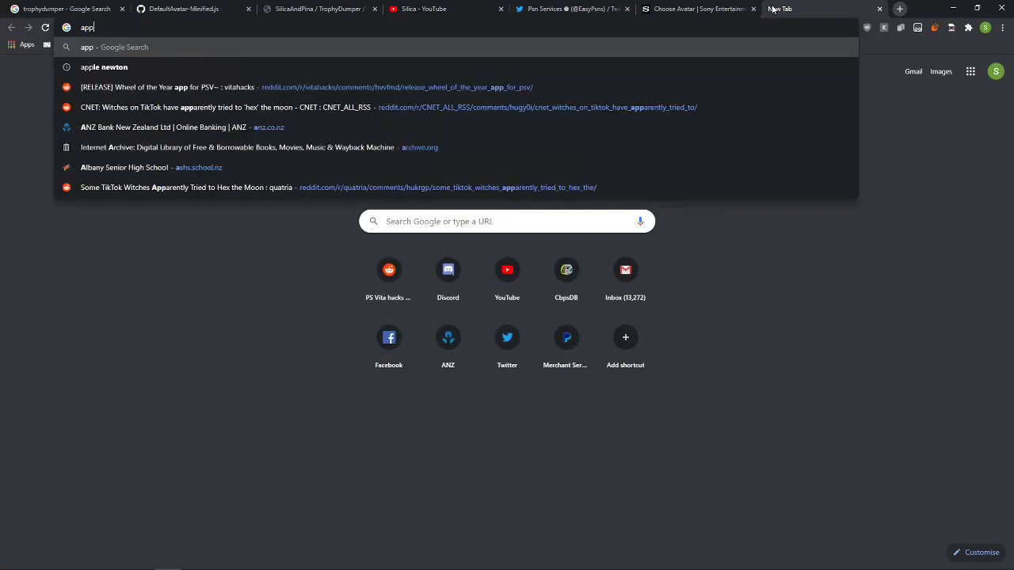
key("BackSpace")
key("BackSpace")
type("chrome web store")
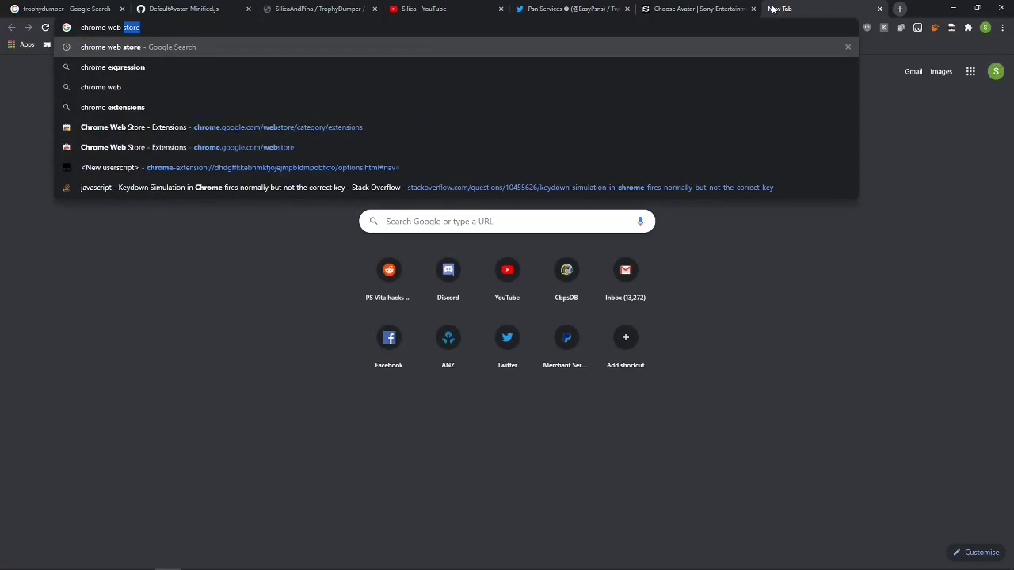
key("Up")
key("Up")
key("Down")
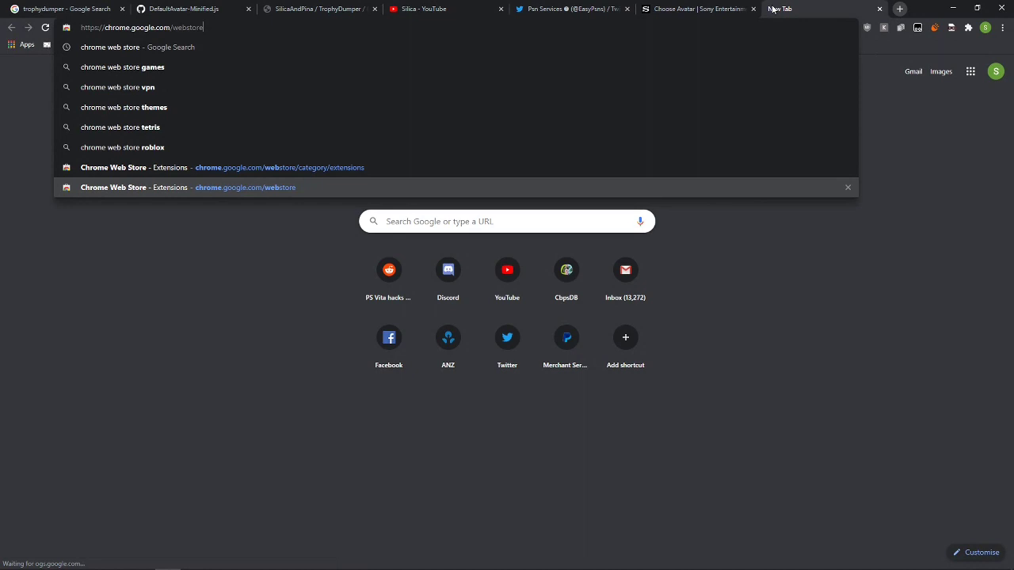
key("Return")
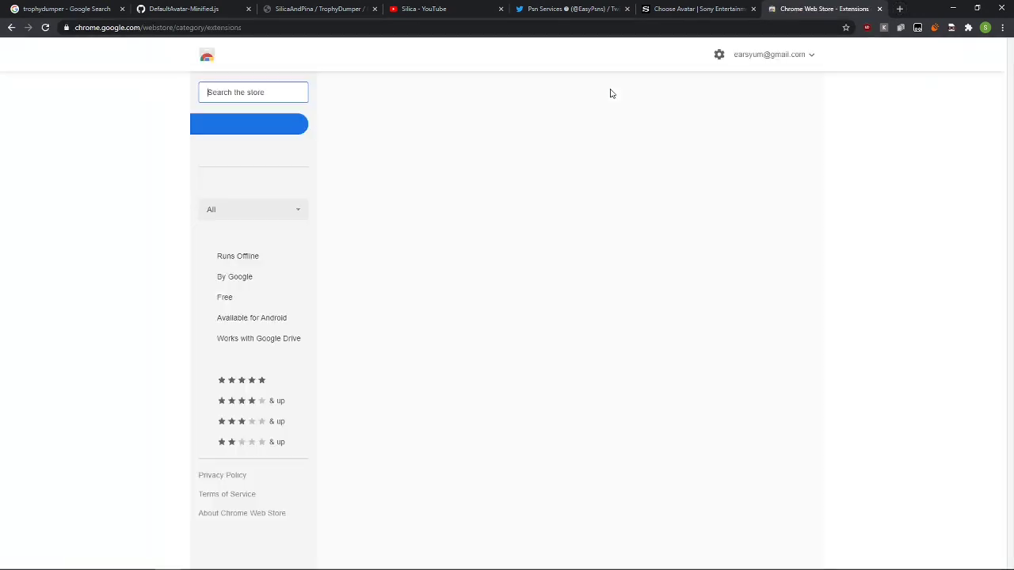
- Search the store for 'tampermonkey' to bring up the Tampermonkey extension
left_click(231, 94)
type("tampermon")
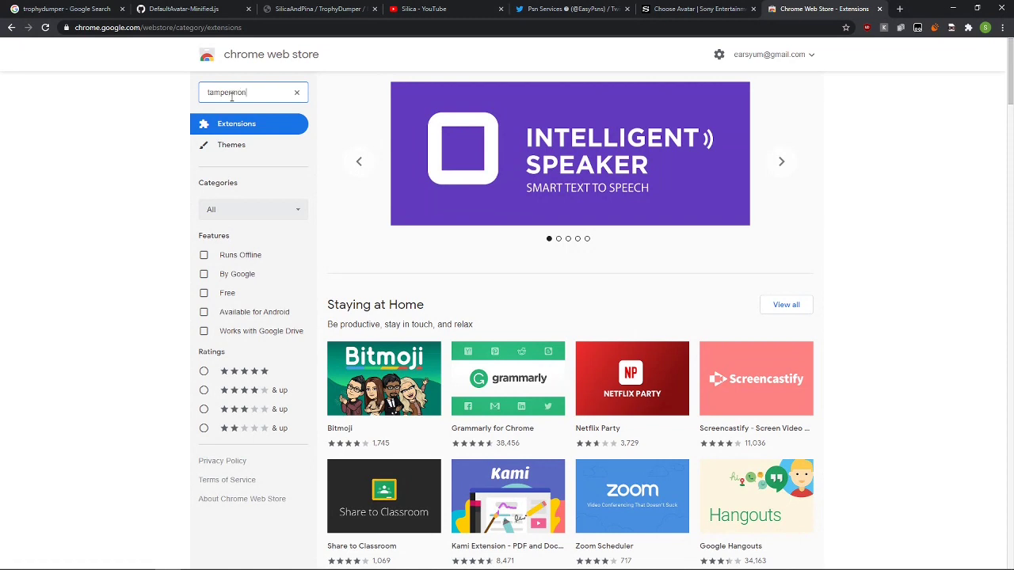
type("e")
type("ey")
key("Return")
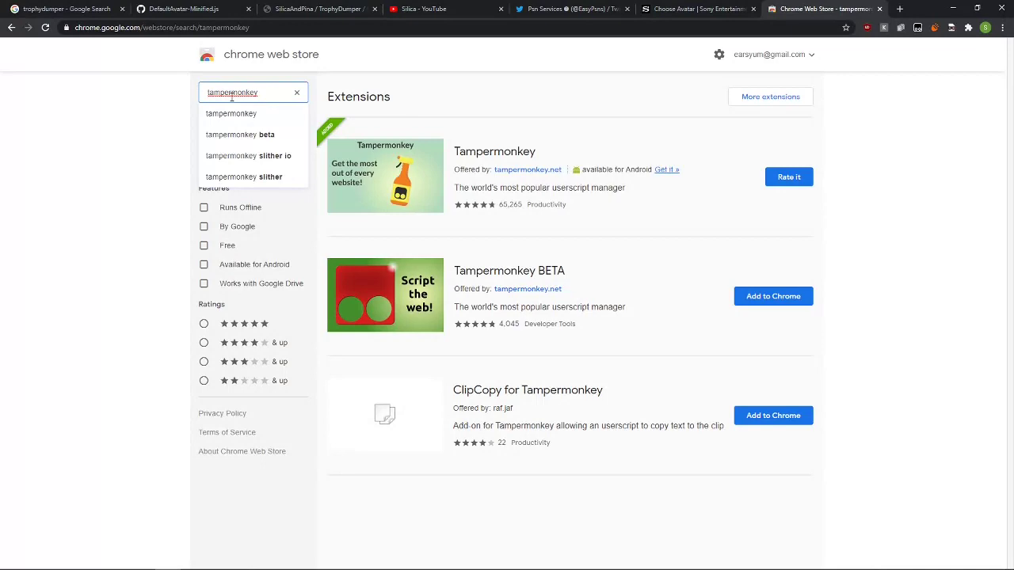
- Enter 'javascript:' in the address bar, then clear it again
left_click(232, 22)
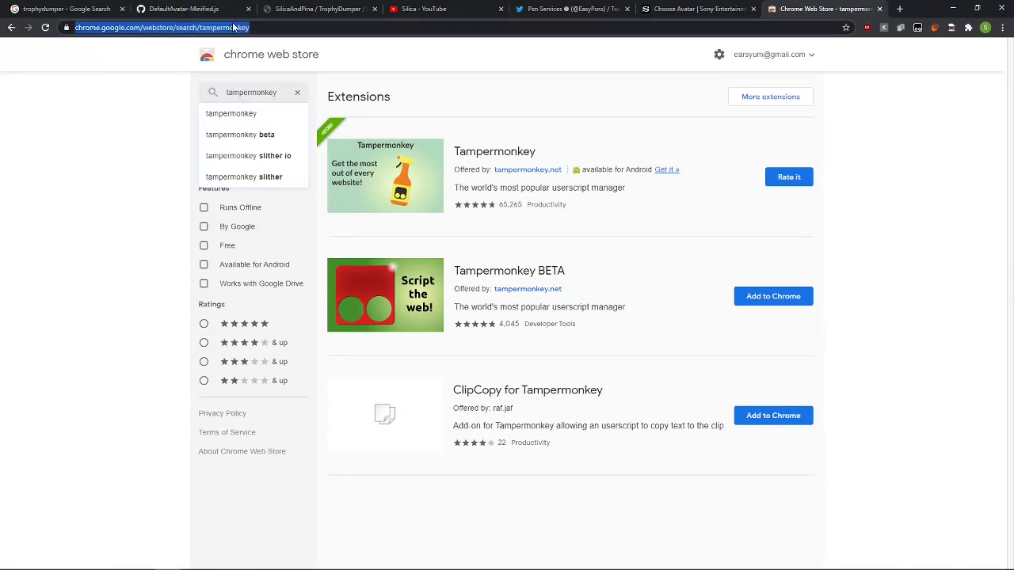
type("javascript:")
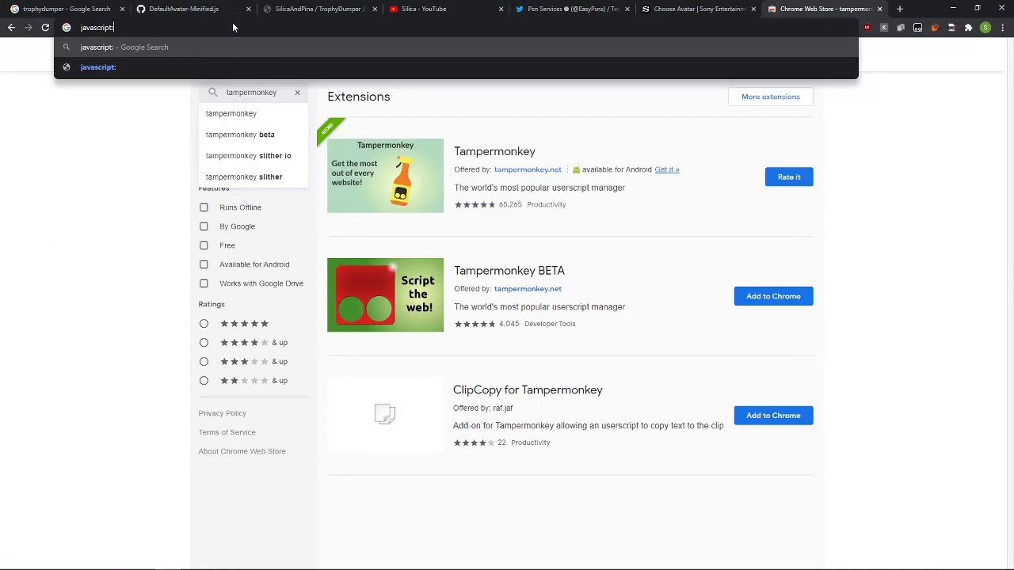
key("ctrl+a")
key("BackSpace")
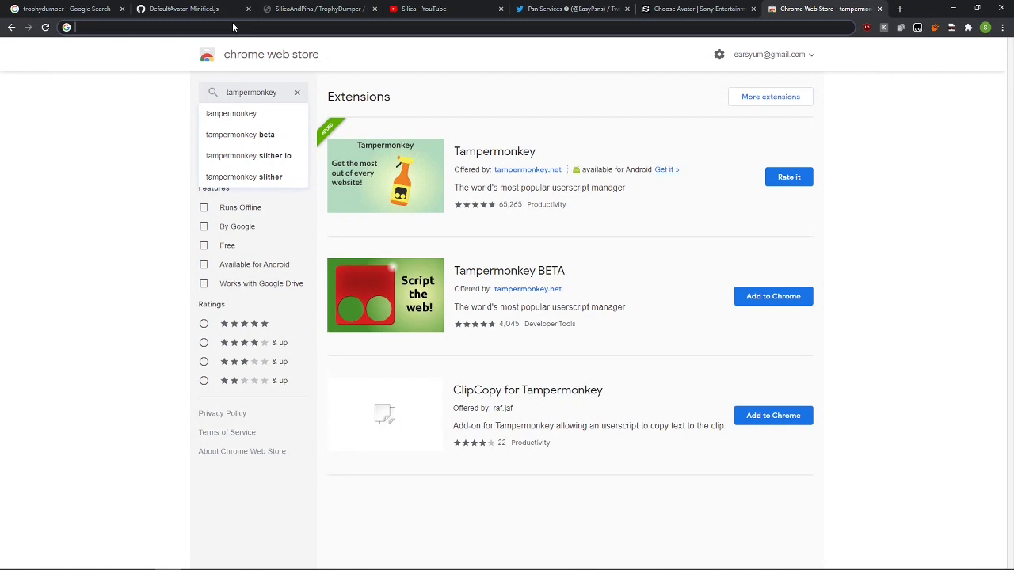
- Close the Choose Avatar dialog, leaving the blank default face on the PSN Profile
left_click(686, 11)
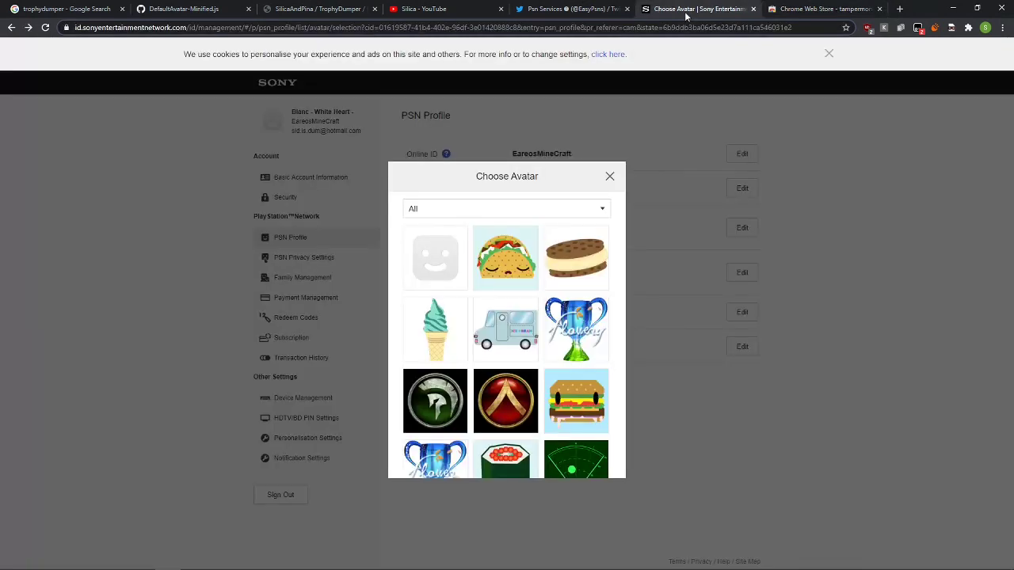
left_click(609, 176)
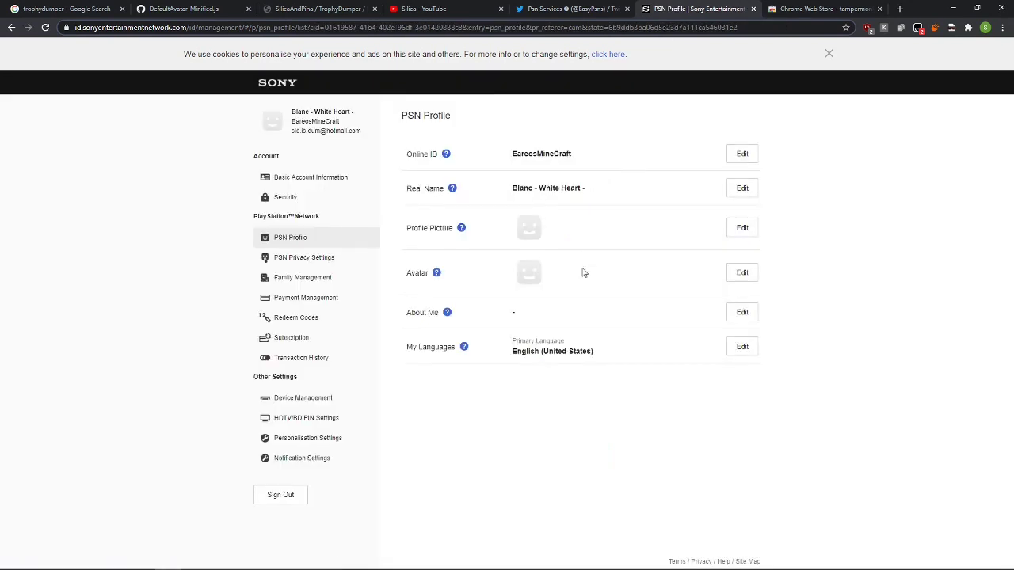